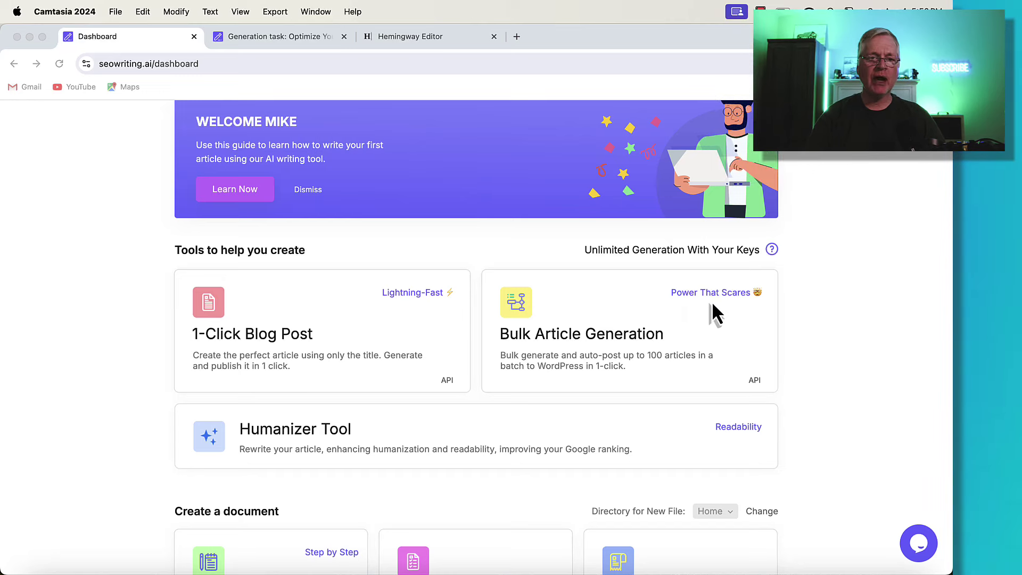
Scroll down the dashboard's tool list to reach the Humanizer Tool card
scroll(561, 349, "down", 2)
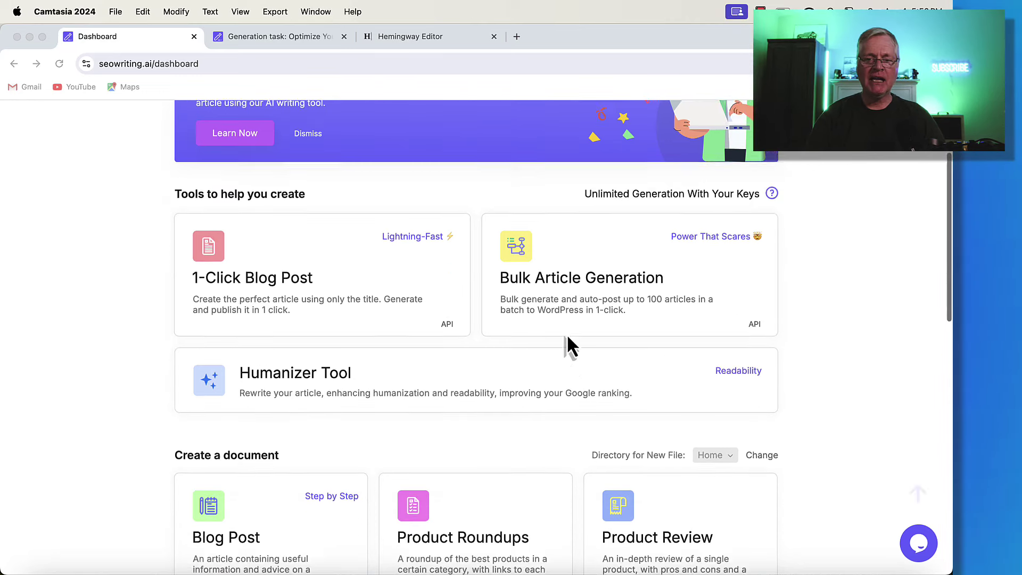
scroll(567, 337, "down", 1)
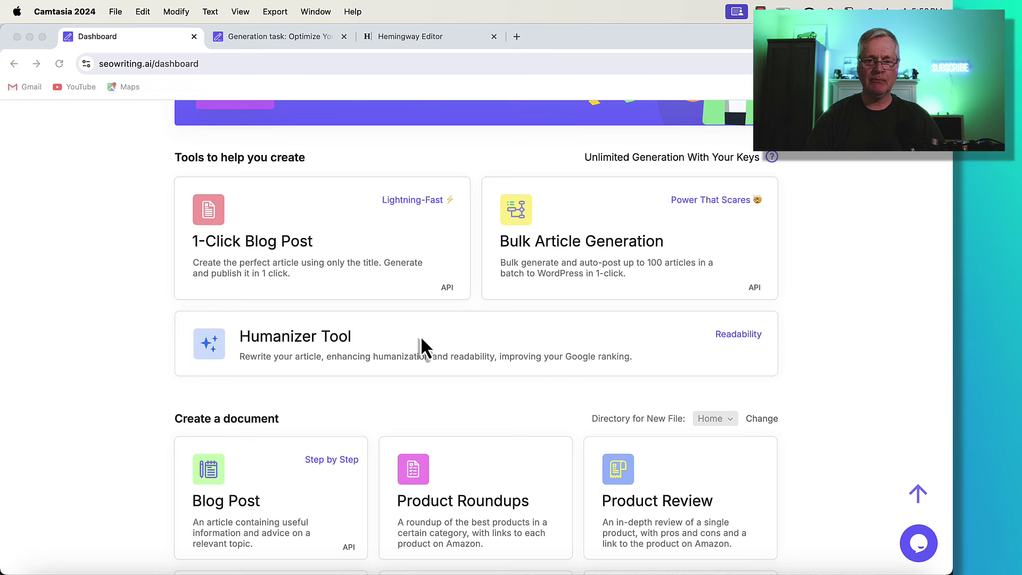
left_click(219, 344)
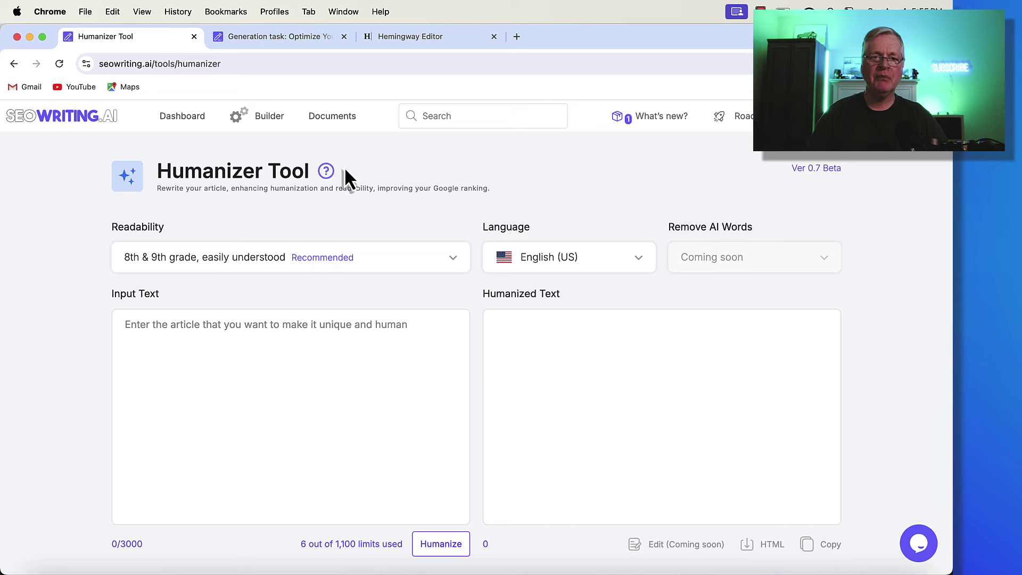
Select the first two intro paragraphs of the 'Optimize Your Blog with These SEO Friendly Tips' article
left_click(306, 36)
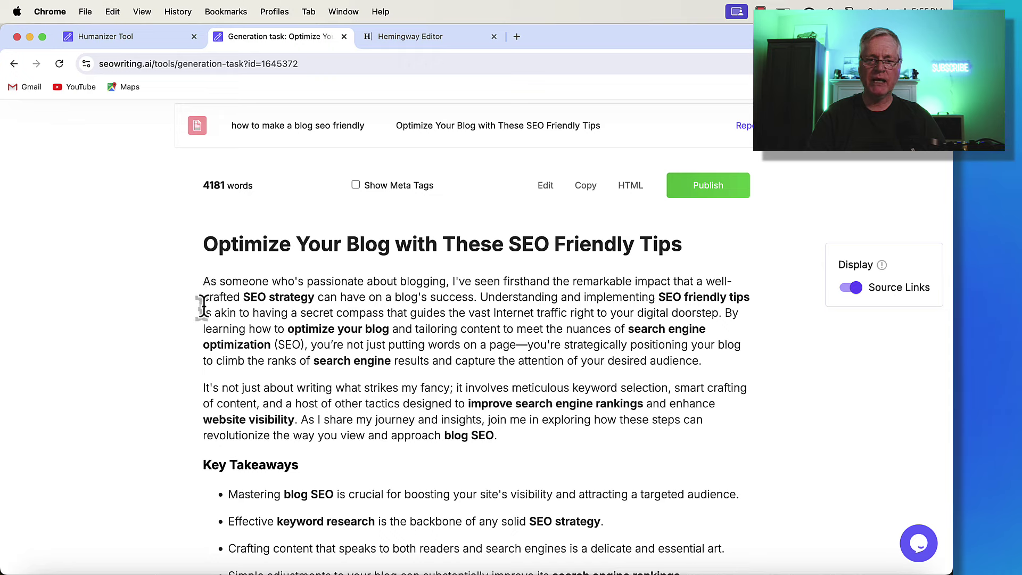
left_click_drag(203, 281, 516, 438)
key("super+c")
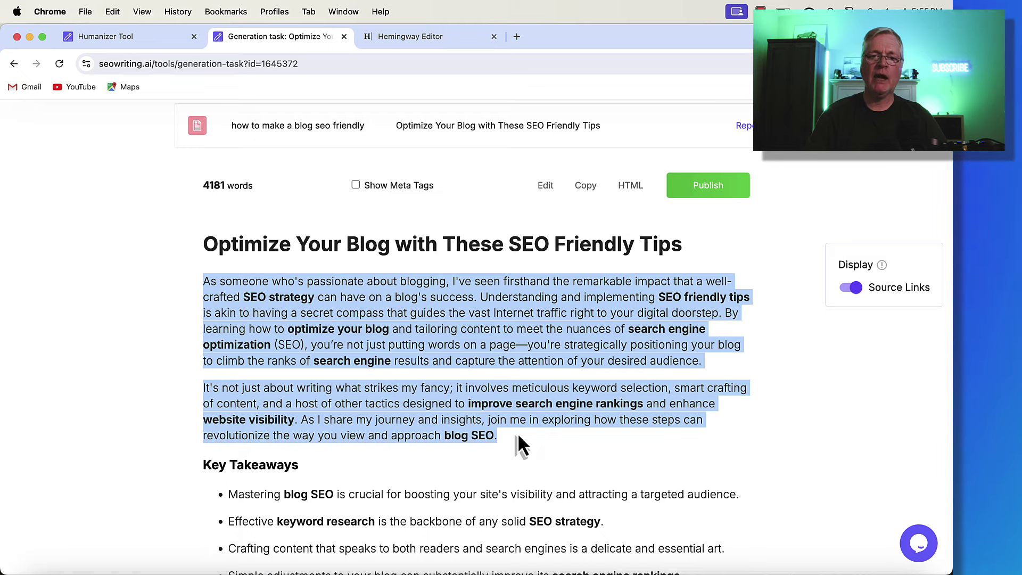
Paste the intro paragraphs into Hemingway Editor, scoring 154 words at Post-graduate readability
left_click(448, 37)
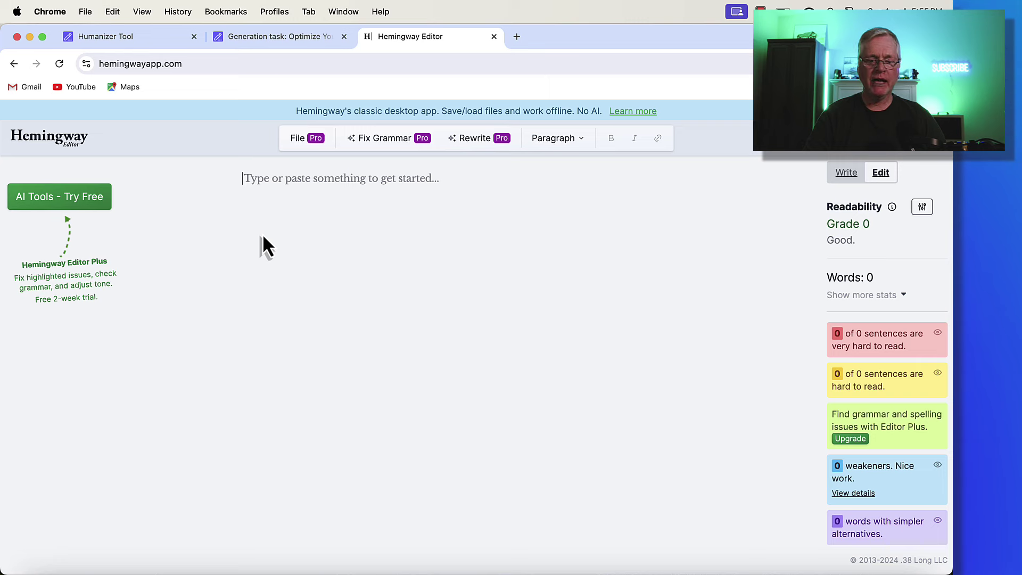
key("super+v")
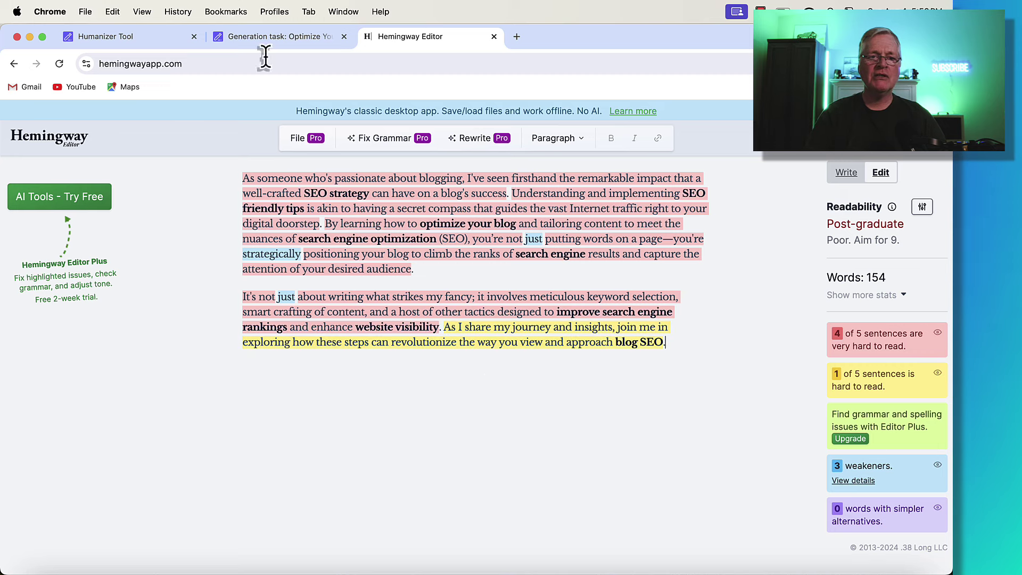
Humanize the pasted intro paragraphs into an 89-word 8th & 9th grade rewrite and copy it
left_click(148, 38)
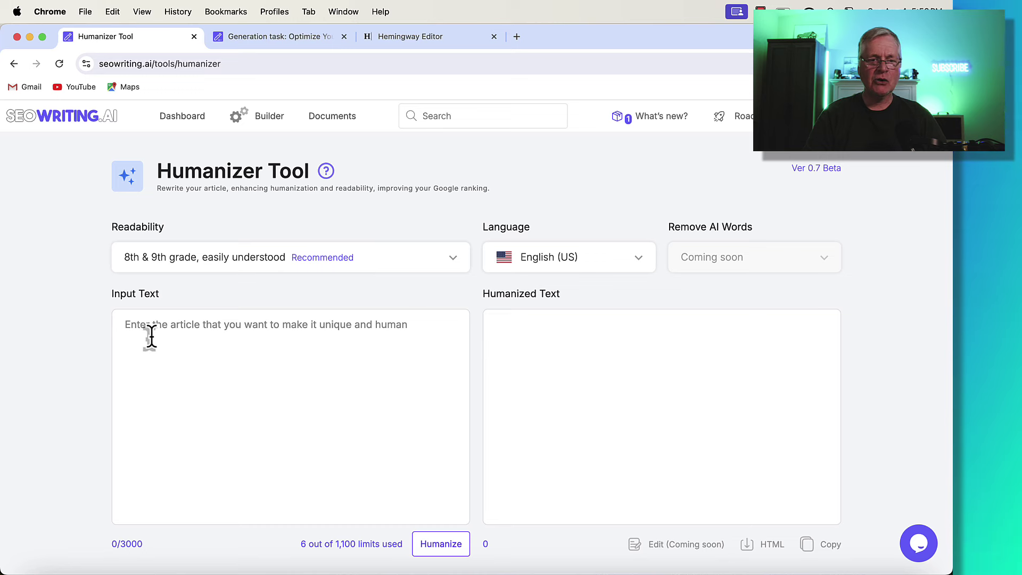
left_click(126, 327)
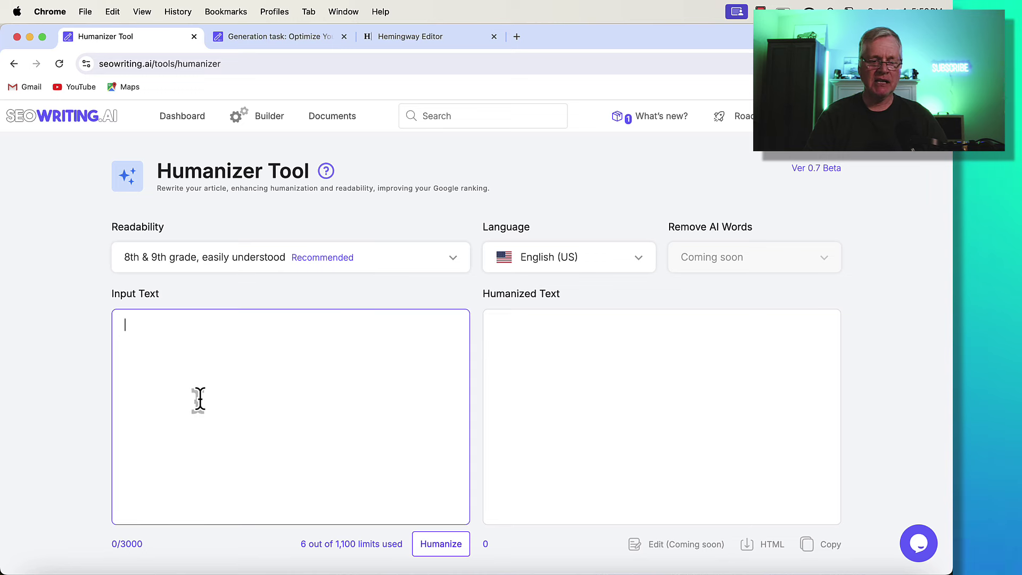
key("super+v")
scroll(250, 340, "up", 5)
scroll(251, 368, "down", 1)
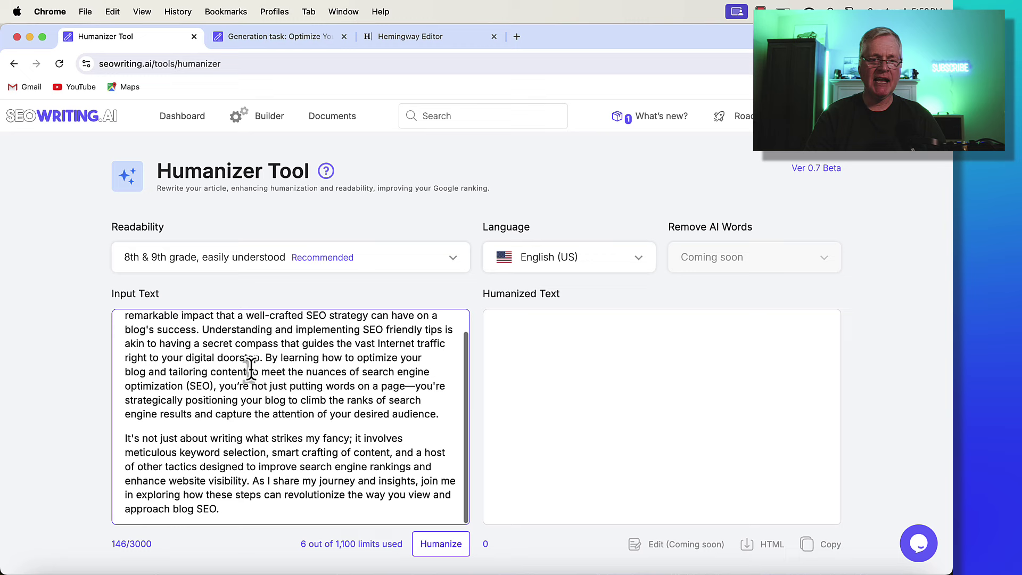
scroll(251, 367, "up", 2)
scroll(250, 368, "down", 2)
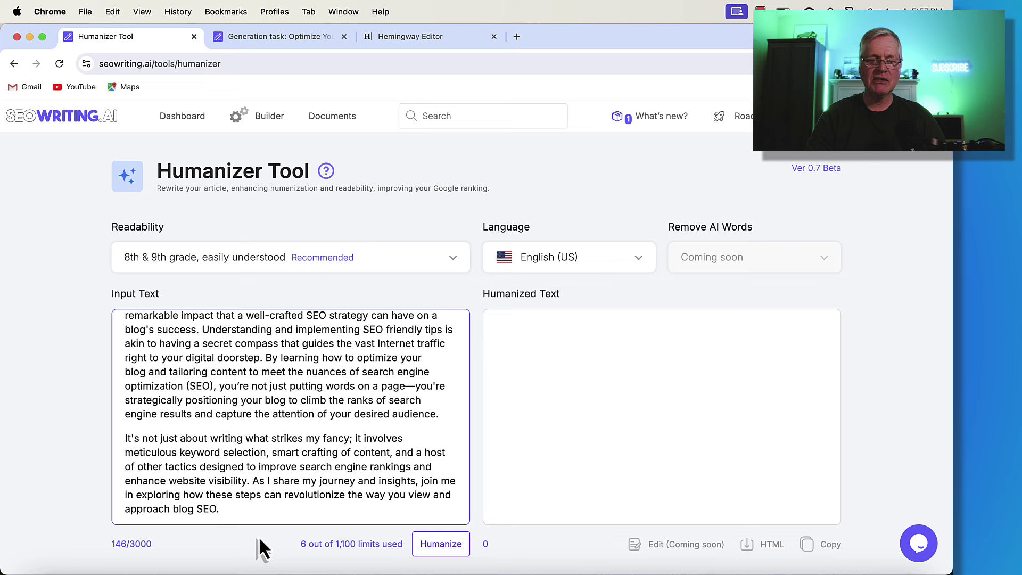
left_click(445, 546)
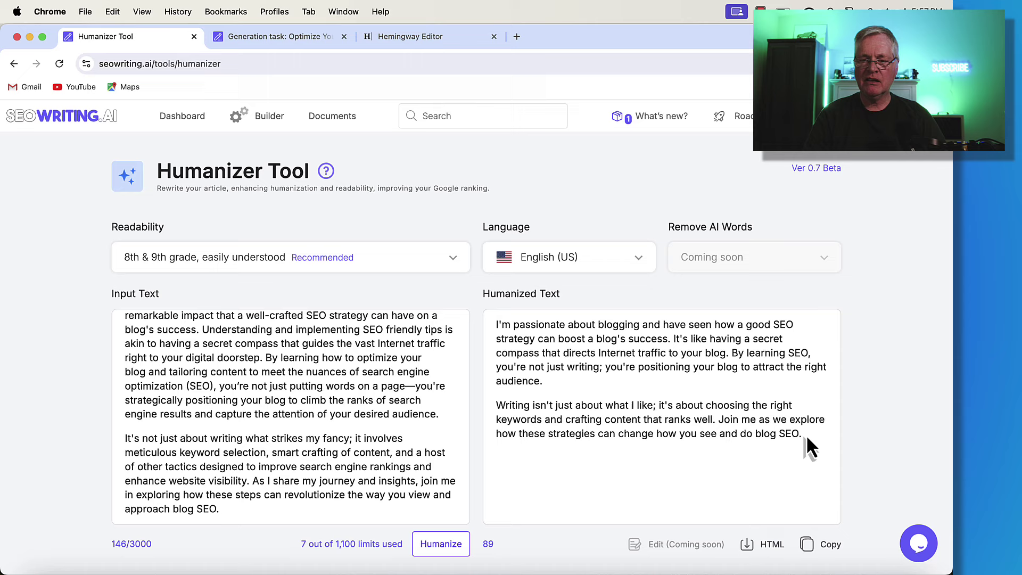
left_click_drag(800, 433, 776, 420)
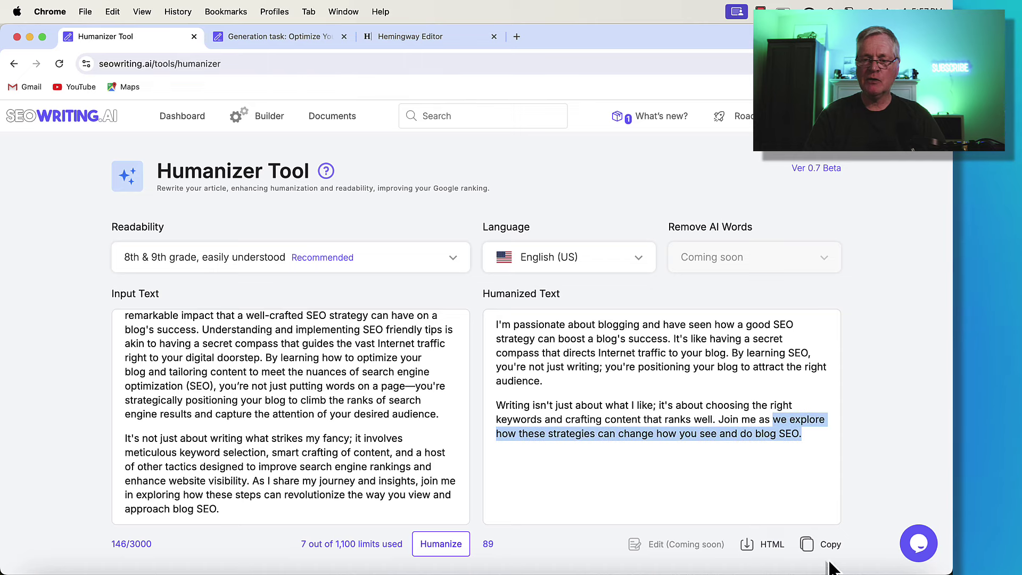
left_click(820, 544)
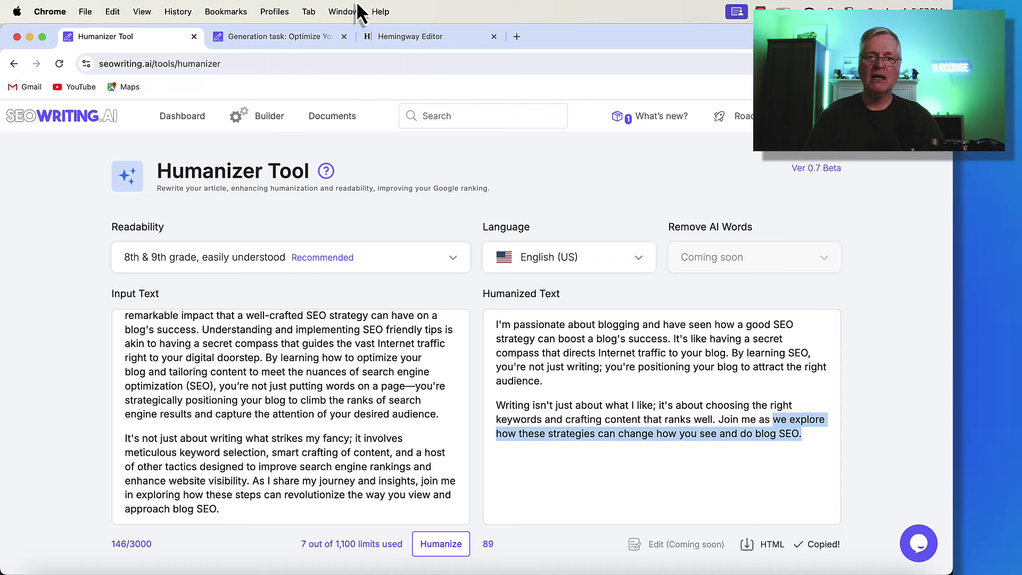
Replace the Hemingway text with the humanized intro, now rated Grade 8 at 82 words
left_click(401, 39)
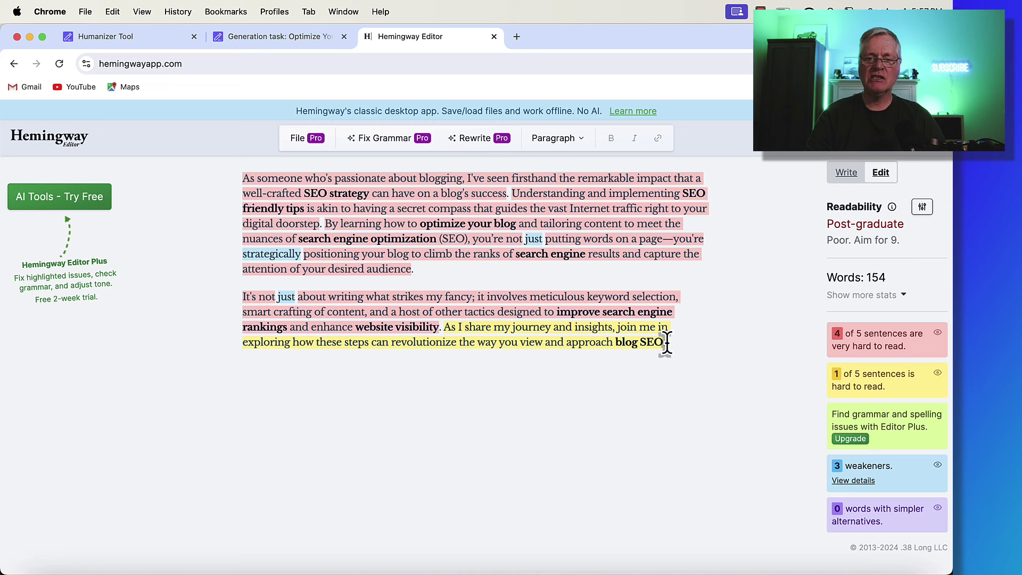
left_click_drag(665, 342, 234, 169)
key("BackSpace")
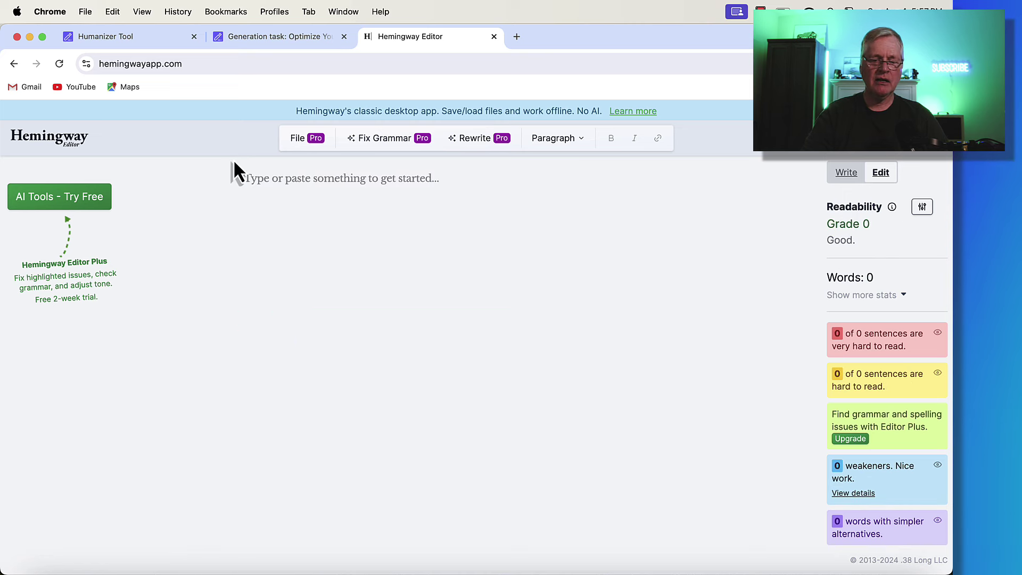
key("super+v")
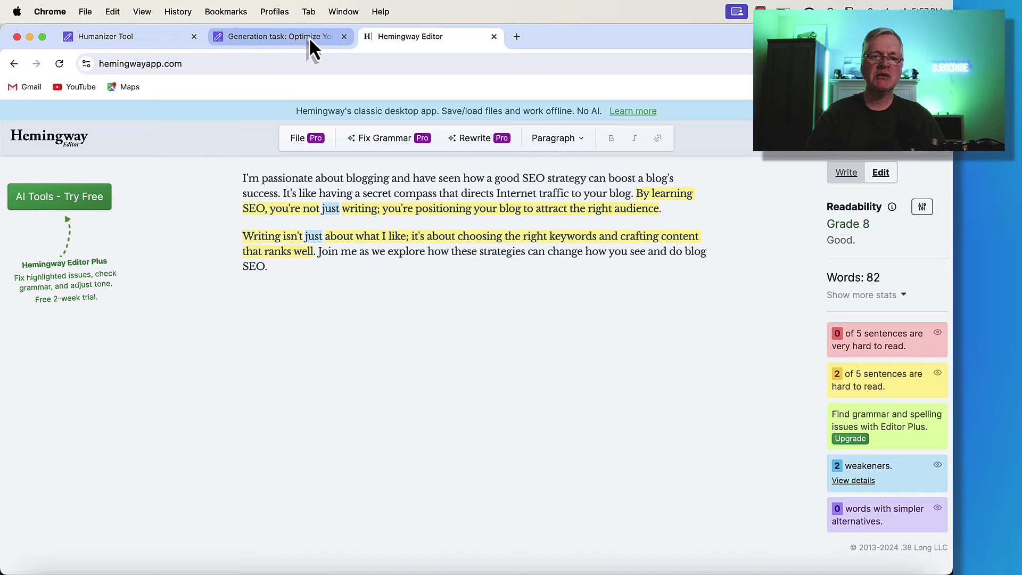
left_click(148, 39)
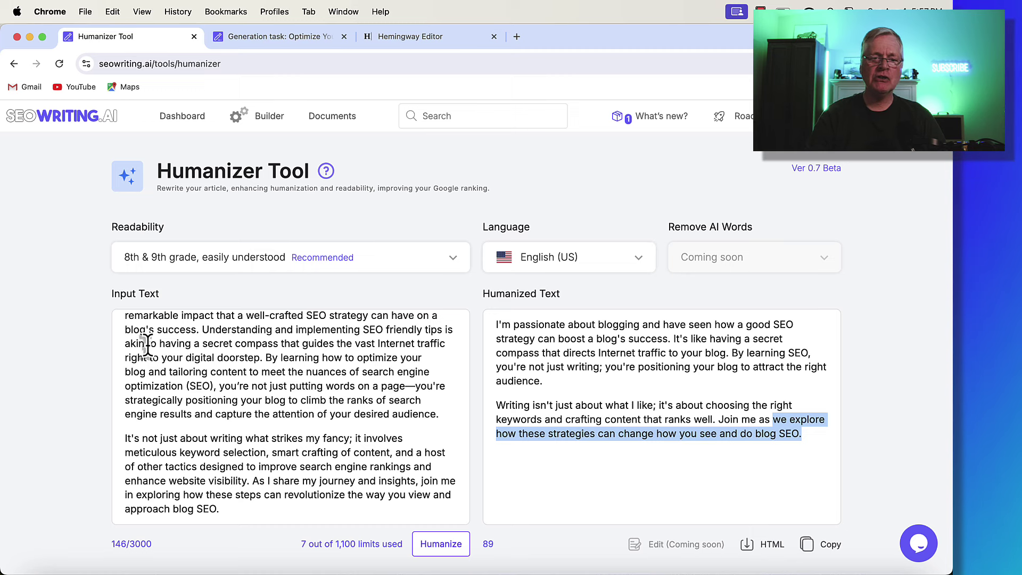
Delete the Humanizer's input text and reload the page so both text boxes are empty
left_click_drag(228, 510, 109, 321)
key("BackSpace")
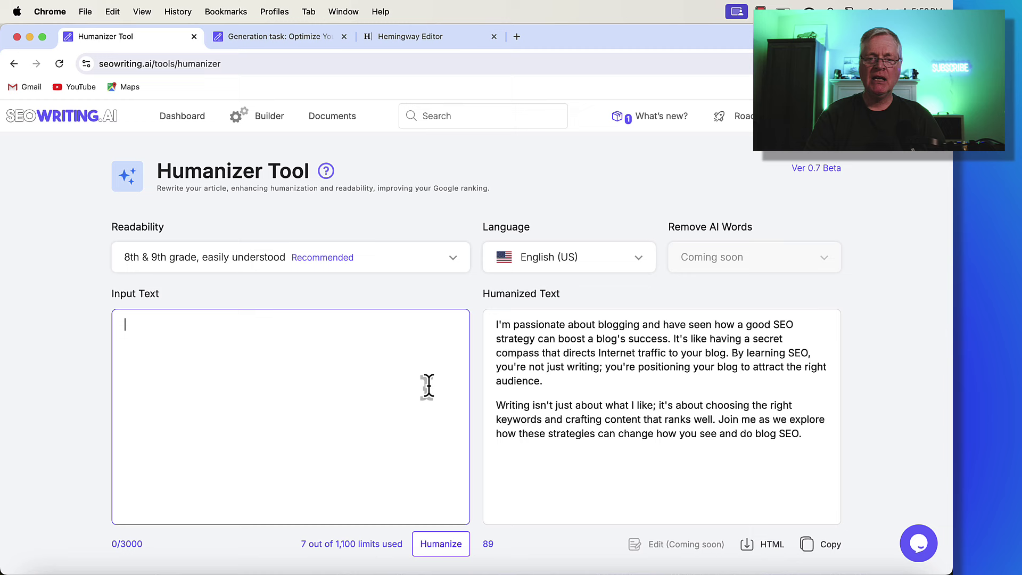
left_click_drag(806, 433, 503, 323)
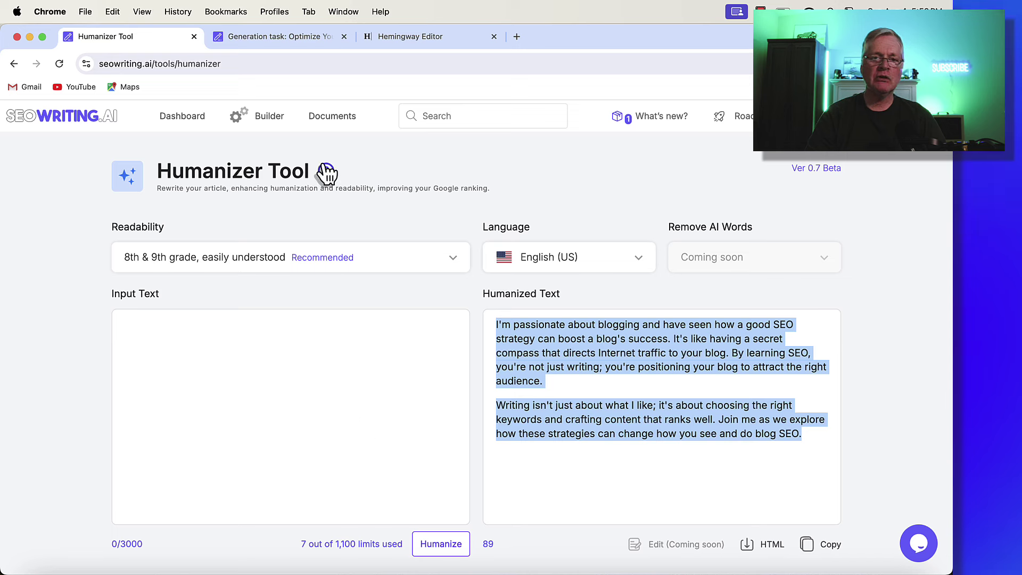
left_click(59, 65)
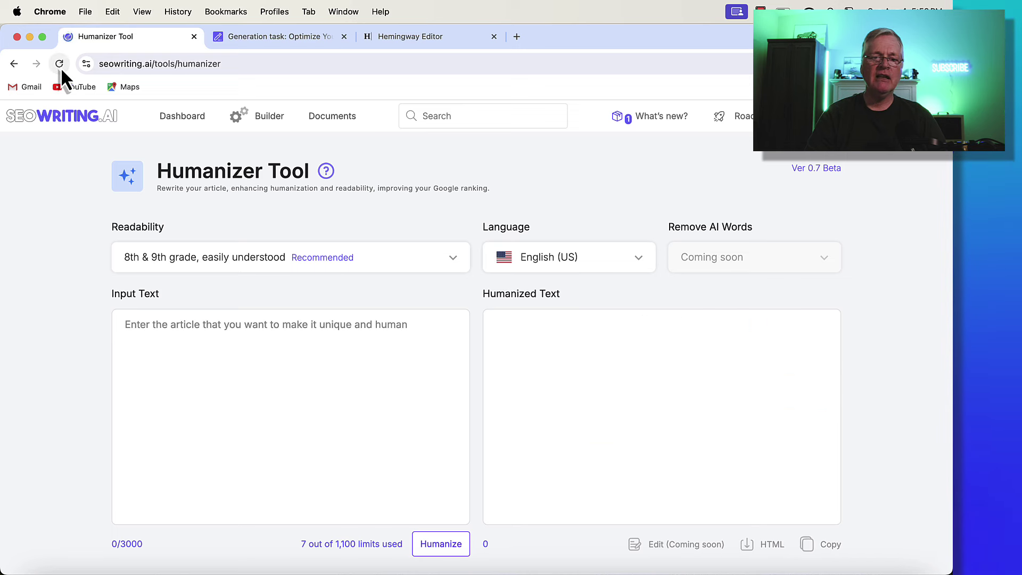
Select the paragraphs under 'Understanding the Impact of SEO on Your Blog' in the generated article
left_click(302, 39)
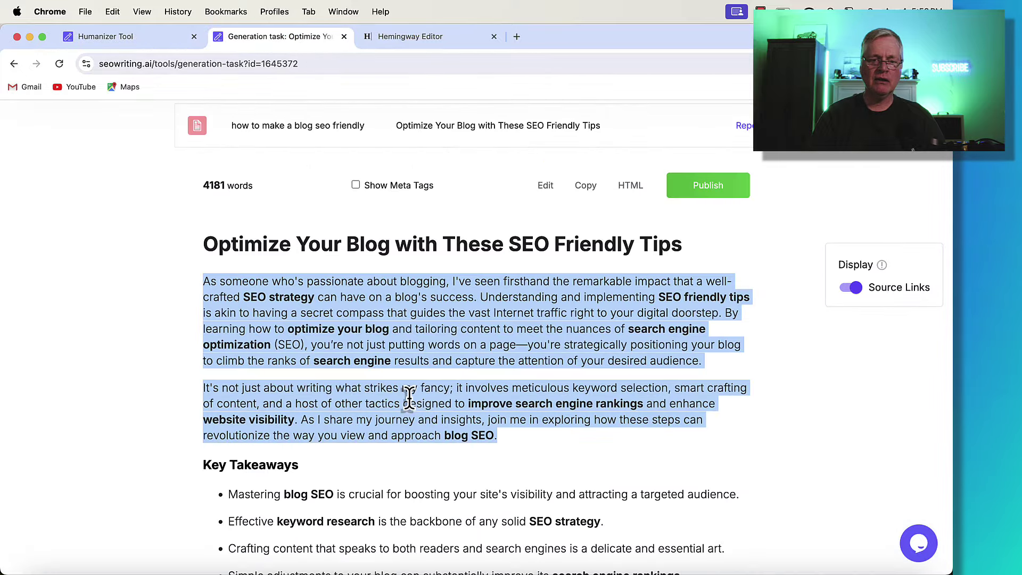
scroll(410, 399, "down", 6)
scroll(413, 411, "down", 5)
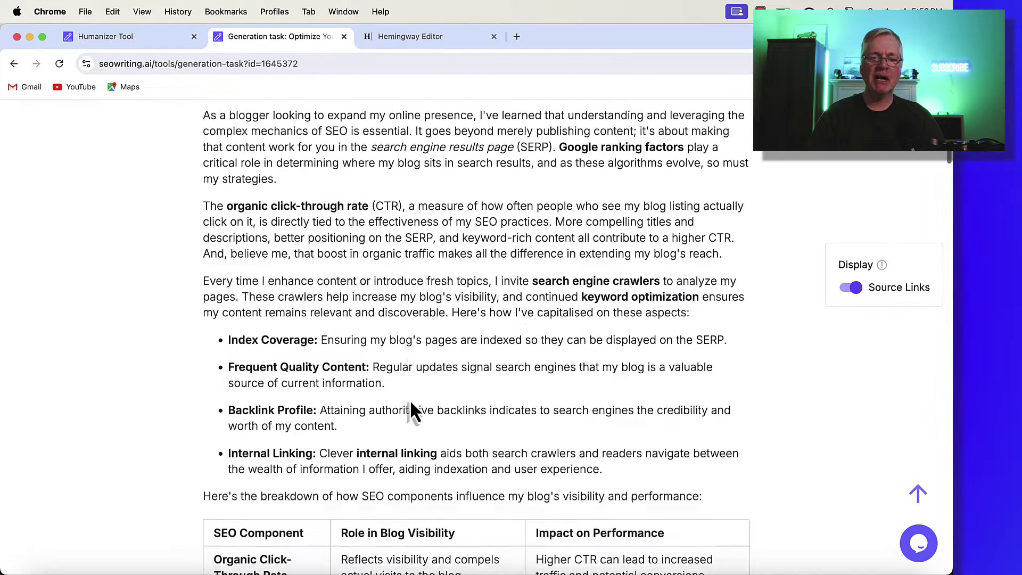
scroll(413, 411, "up", 1)
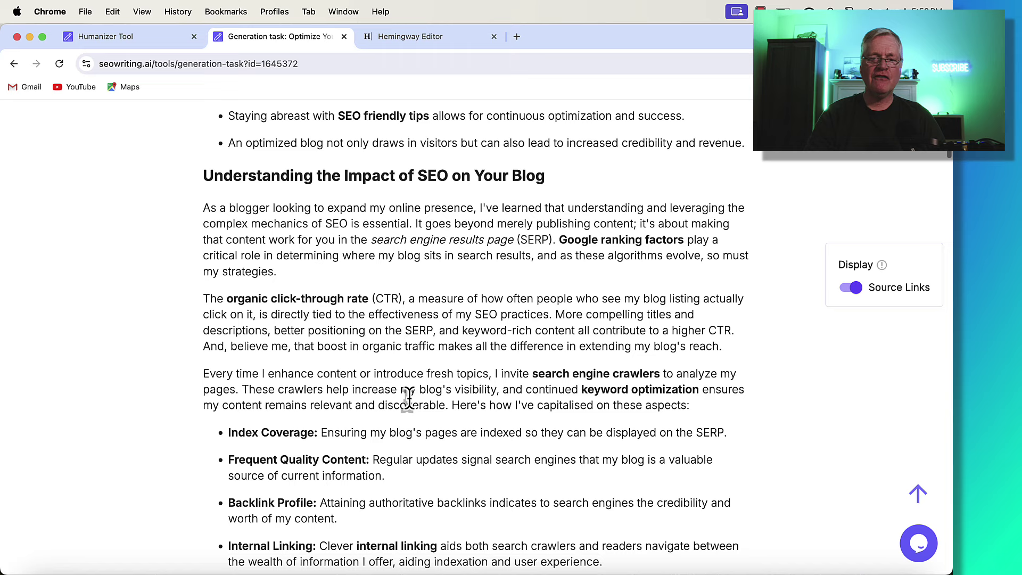
scroll(408, 404, "down", 1)
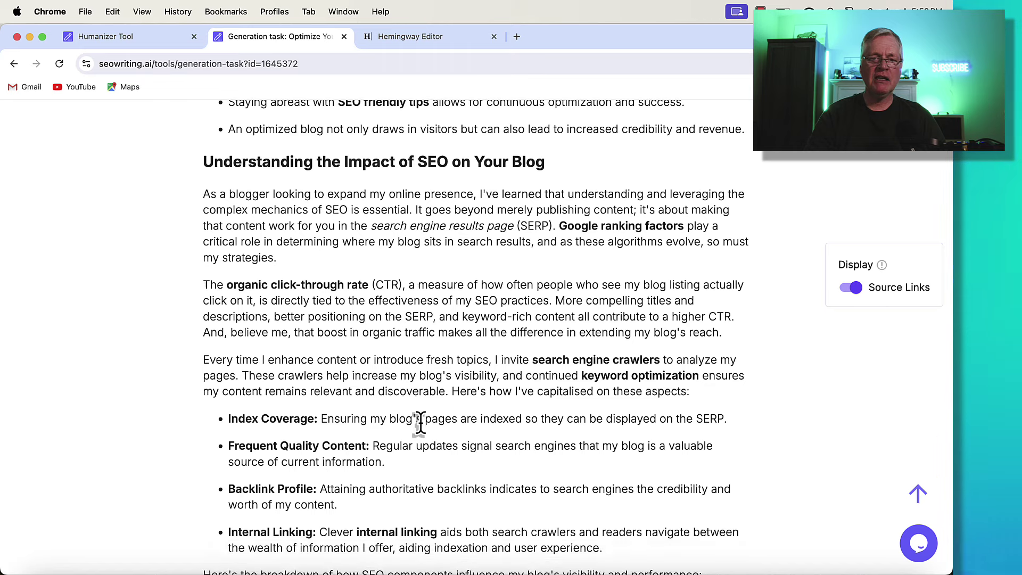
scroll(420, 424, "down", 1)
left_click_drag(171, 149, 369, 265)
scroll(725, 478, "down", 4)
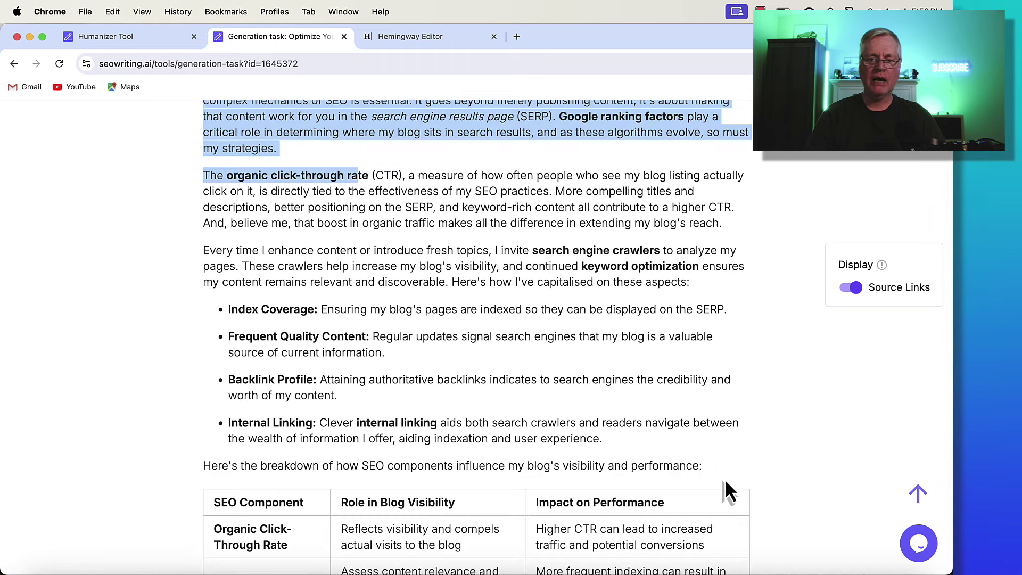
left_click_drag(712, 467, 200, 348)
key("super+c")
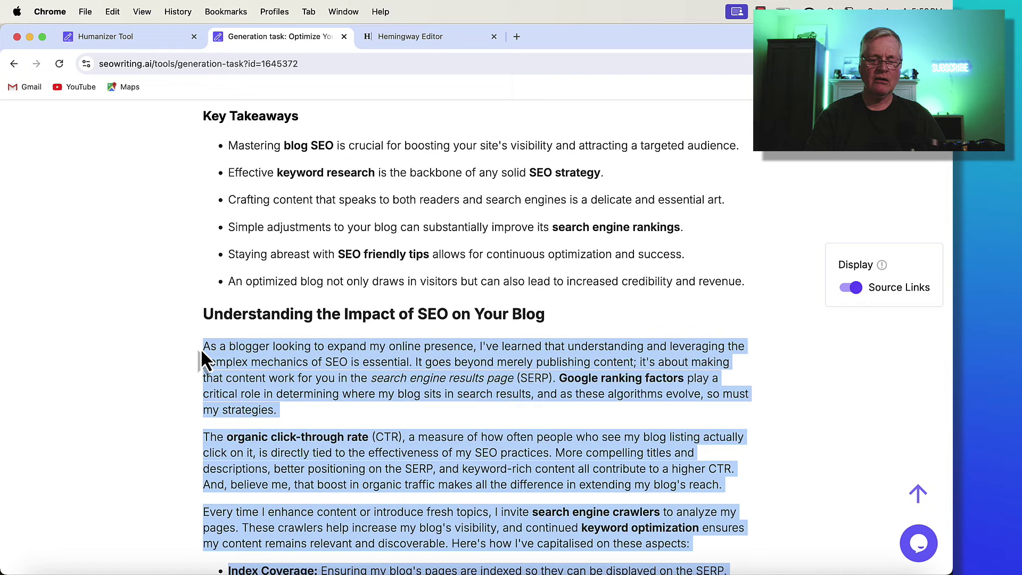
Humanize the 266-word section into a 195-word rewrite at 8th & 9th grade
left_click(149, 36)
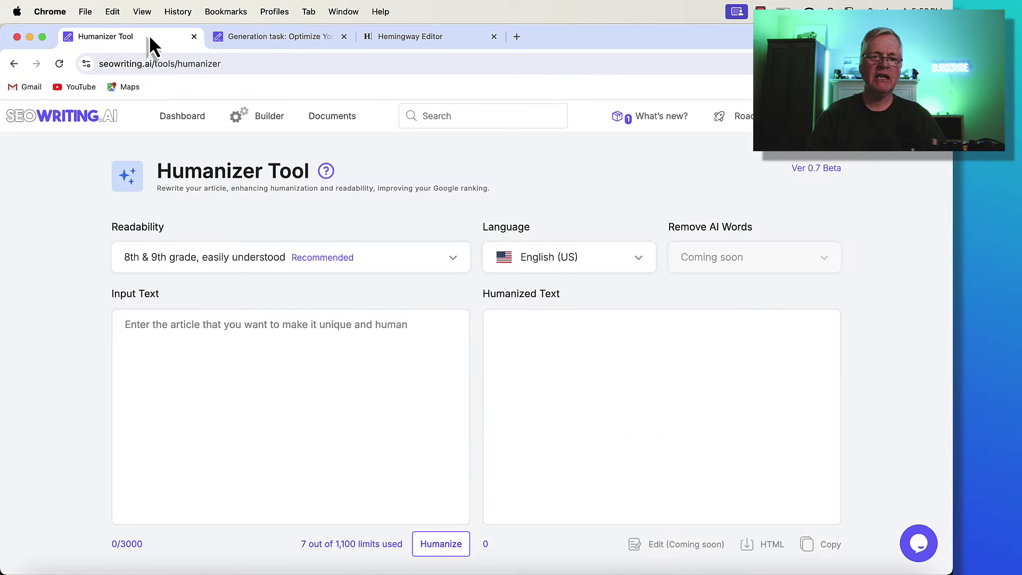
left_click(130, 324)
key("super+v")
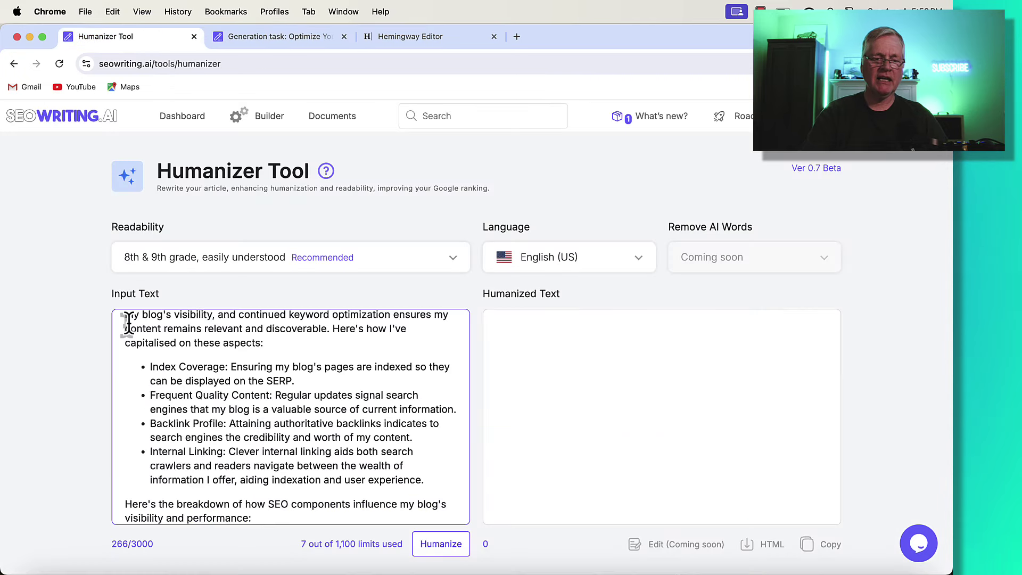
left_click(441, 551)
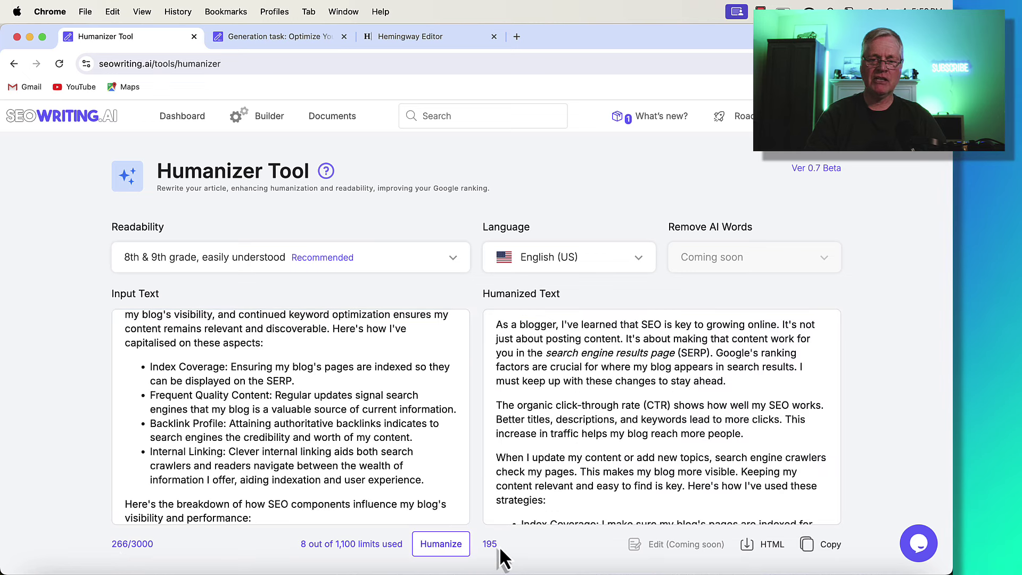
scroll(599, 474, "down", 5)
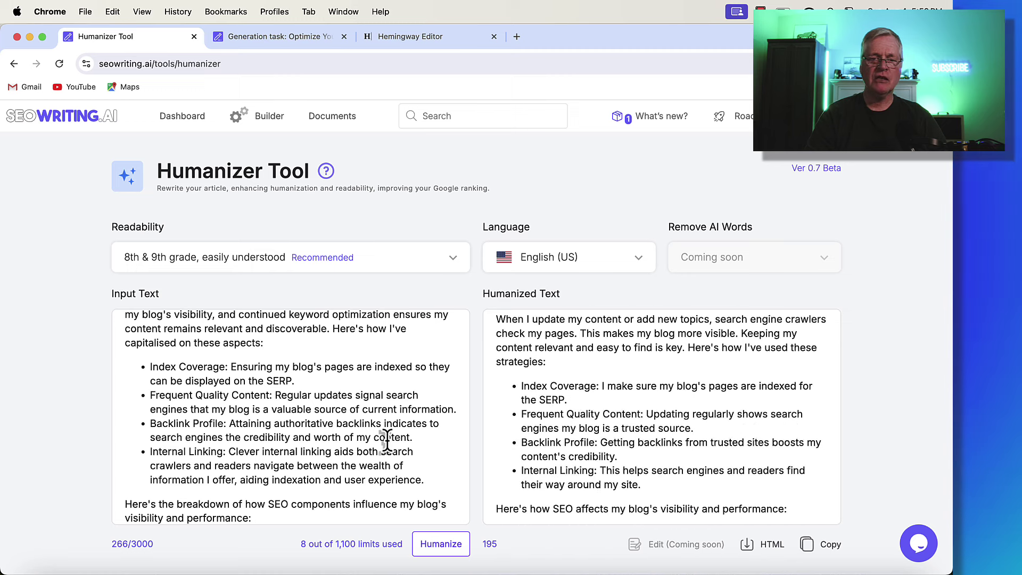
scroll(279, 487, "up", 10)
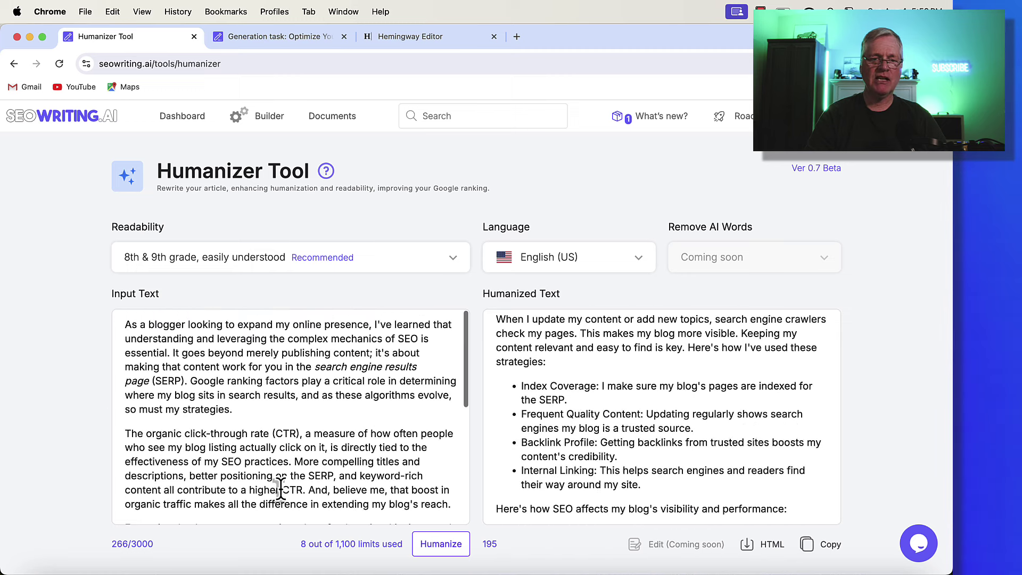
Score the original section in Hemingway Editor, which rates it Grade 13
left_click_drag(124, 324, 221, 572)
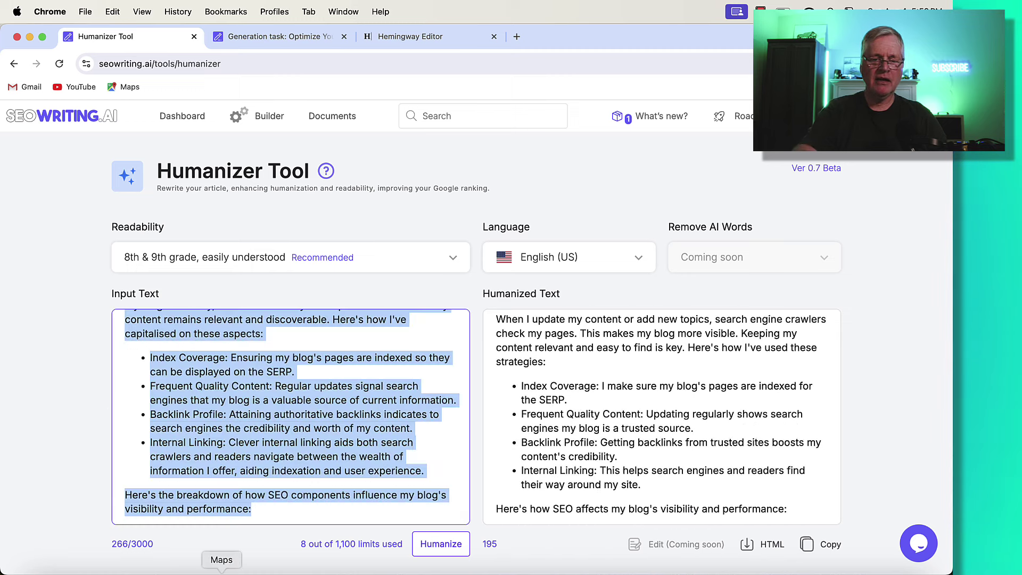
left_click(404, 36)
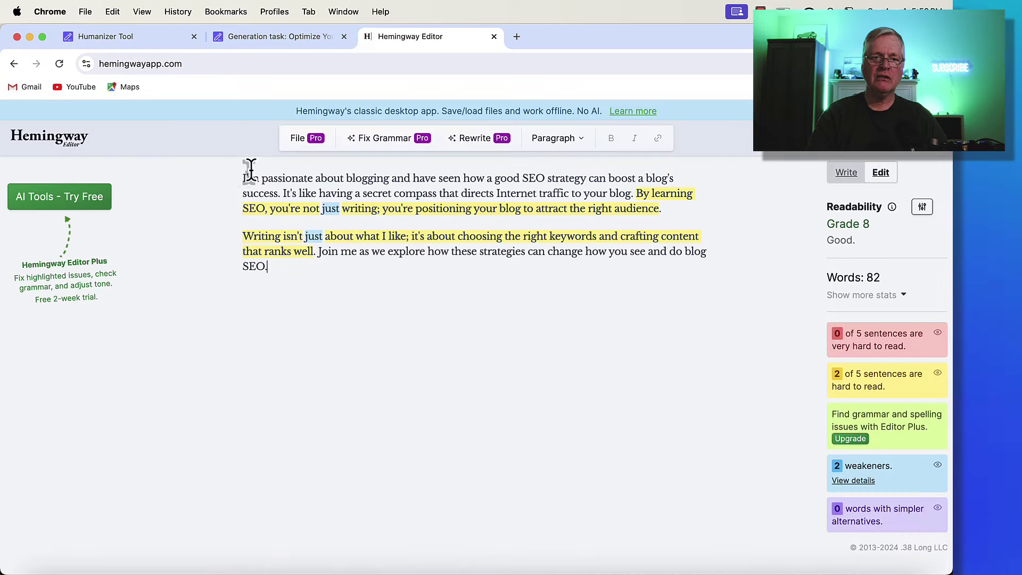
key("super+a")
key("super+v")
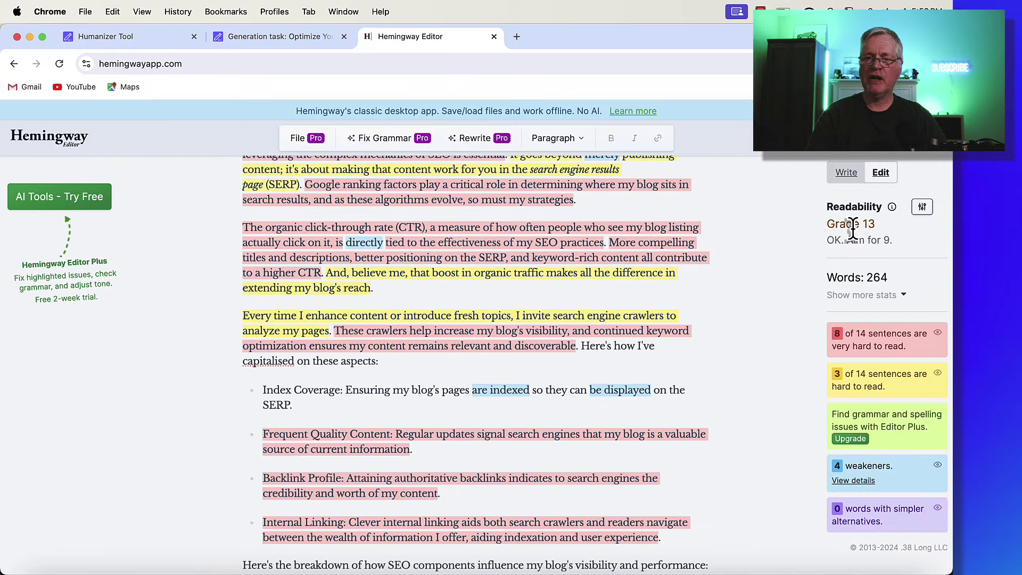
Replace it with the humanized rewrite, now Grade 7 at 184 words with no very hard sentences
left_click(105, 36)
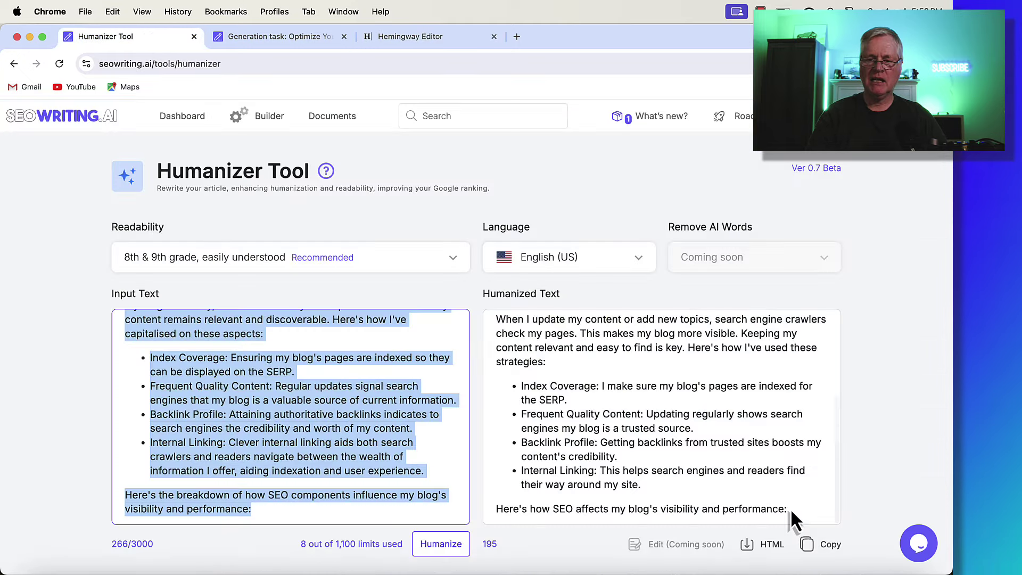
left_click_drag(790, 509, 612, 335)
left_click(404, 36)
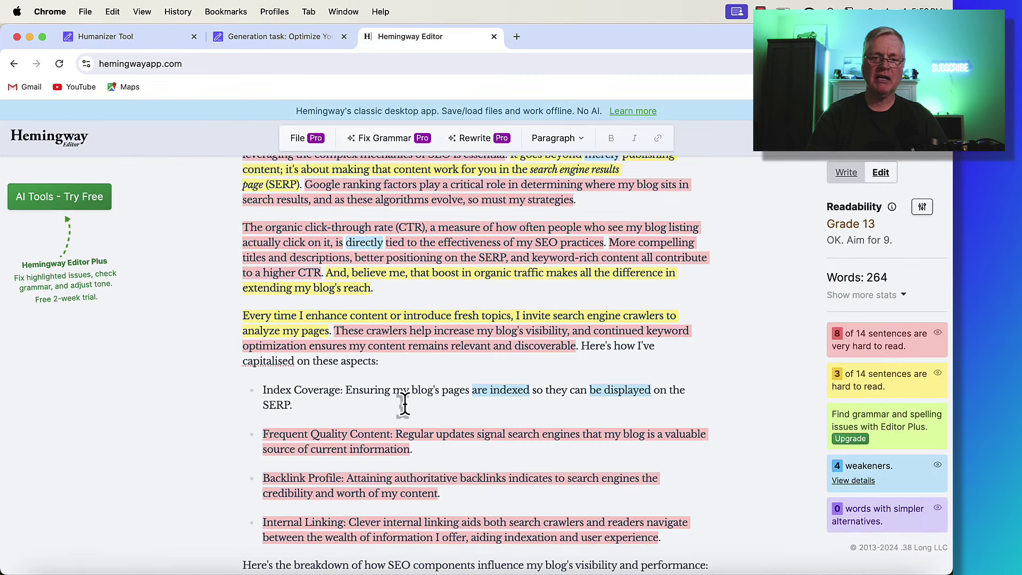
key("super+a")
type("As a blogger, I've learned that SEO is key to growing online. It's not just about posting content. It's about making that content work for you in the search engine results page (SERP). Google's ranking factors are crucial for where my blog appears in search results. I must keep up with these changes to stay ahead. The organic click-through rate (CTR) shows how well my SEO works. Better titles, descriptions, and keywords lead to more clicks. This increase in traffic helps my blog reach more people. When I update my content or add new topics, search engine crawlers check my pages. This makes my blog more visible. Keeping my content relevant and easy to find is key. Here's how I've used these strategies: Index Coverage: I make sure my blog's pages are indexed for the SERP. Frequent Quality Content: Updating regularly shows search engines my blog is a trusted source. Backlink Profile: Getting backlinks from trusted sites boosts my content's credibility. Internal Linking: This helps search engines and readers find their way around my site. Here's how SEO affects my blog's visibility and performance:")
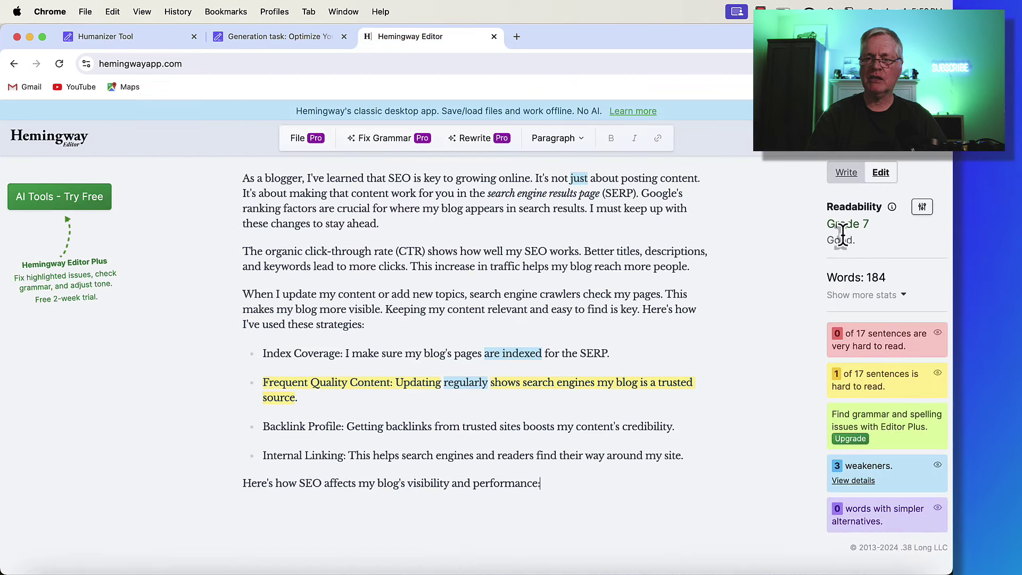
Switch back to the Humanizer Tool showing the 266-word section and its 195-word rewrite
left_click(136, 37)
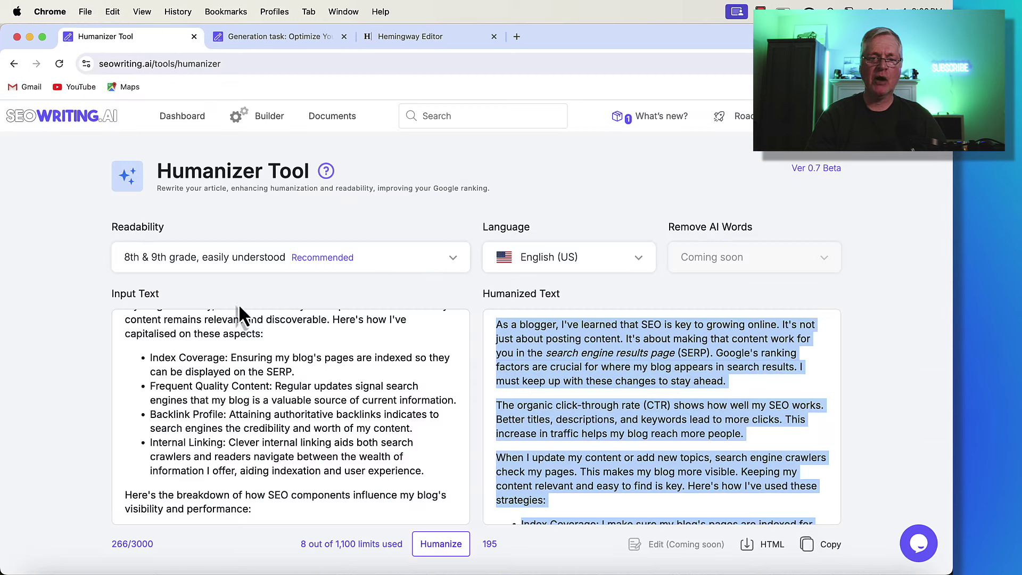